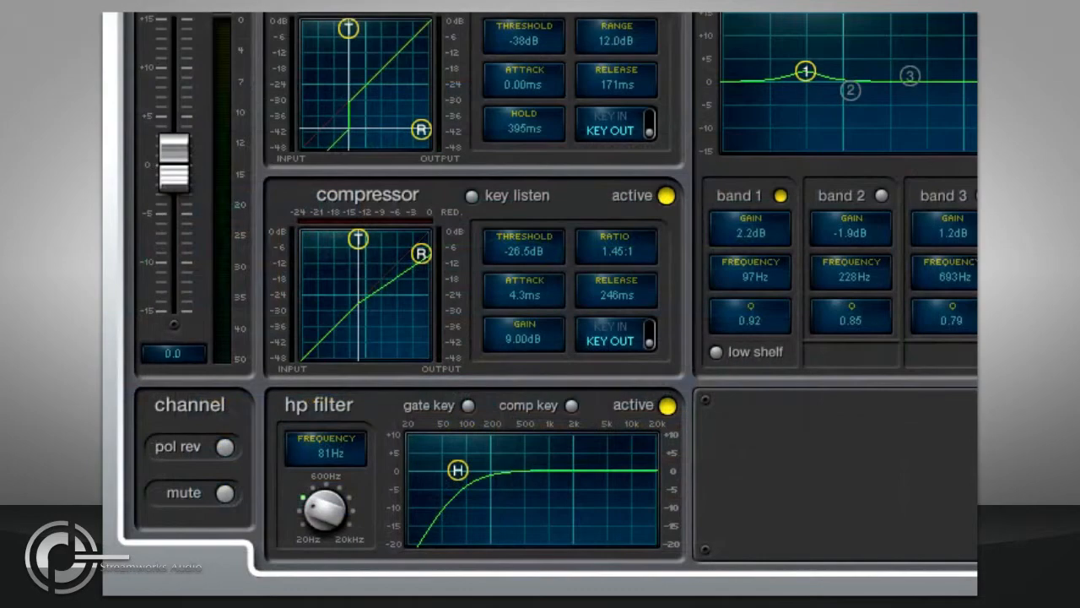
- Sweep the high-pass filter frequency up to 301 Hz, bring it down to about 89 Hz, and toggle the filter's active state
{"action": "left_click_drag", "start_coordinate": [321, 508], "coordinate": [354, 459]}
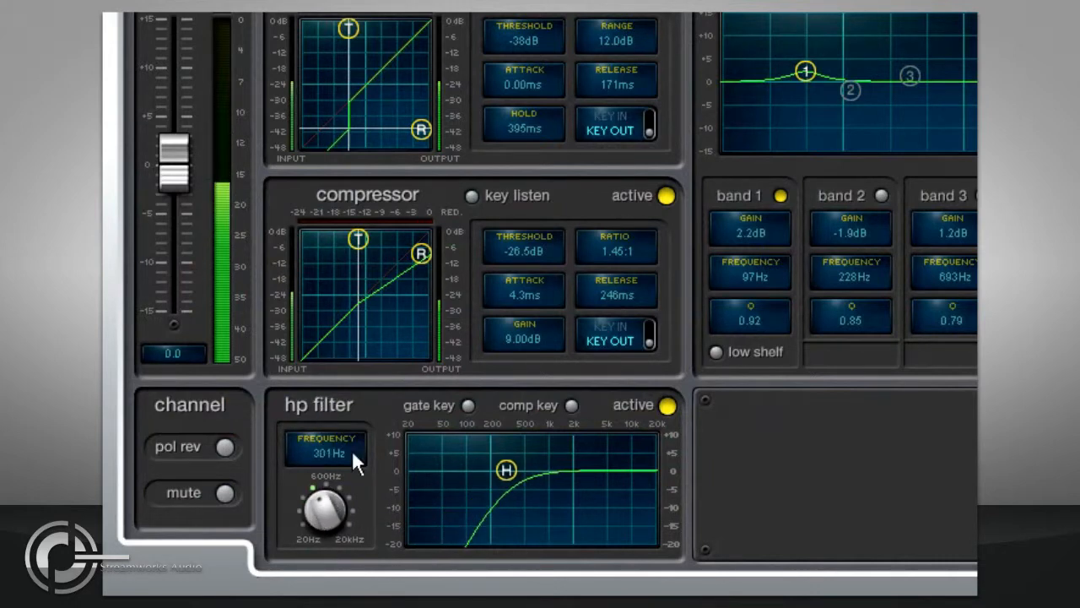
{"action": "left_click_drag", "start_coordinate": [505, 473], "coordinate": [461, 472]}
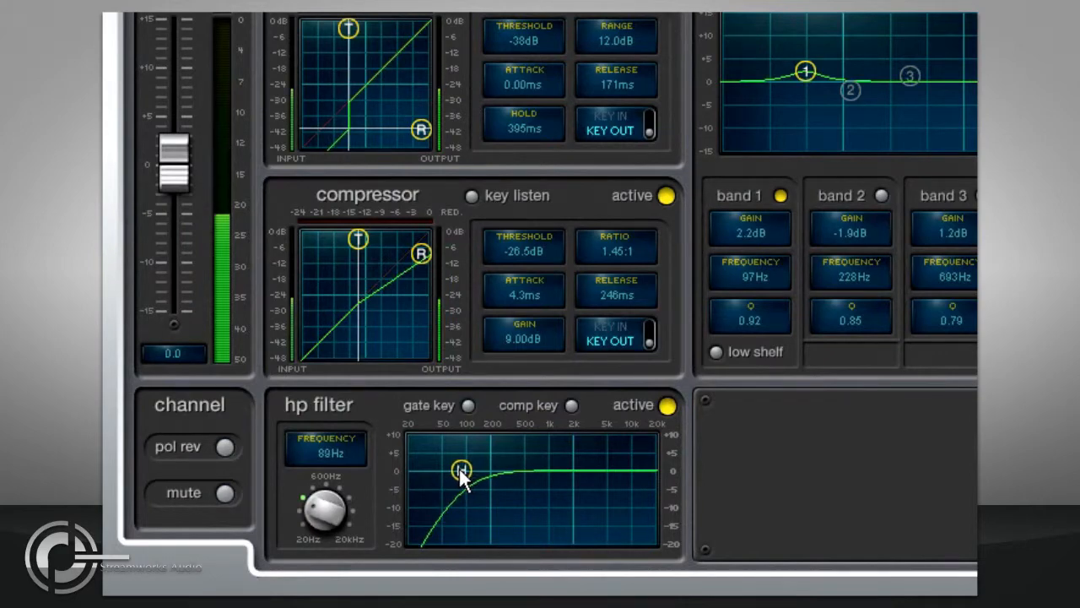
{"action": "left_click", "coordinate": [667, 405]}
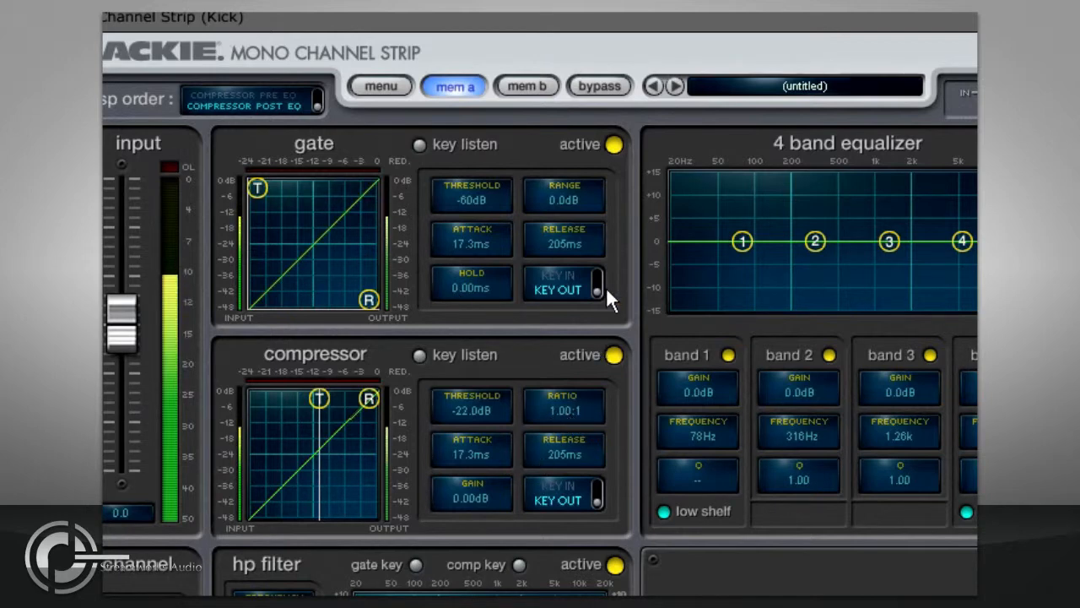
- Set the kick gate's threshold to -25 dB, range to 12 dB and attack to 0 ms
{"action": "left_click_drag", "start_coordinate": [257, 185], "coordinate": [300, 176]}
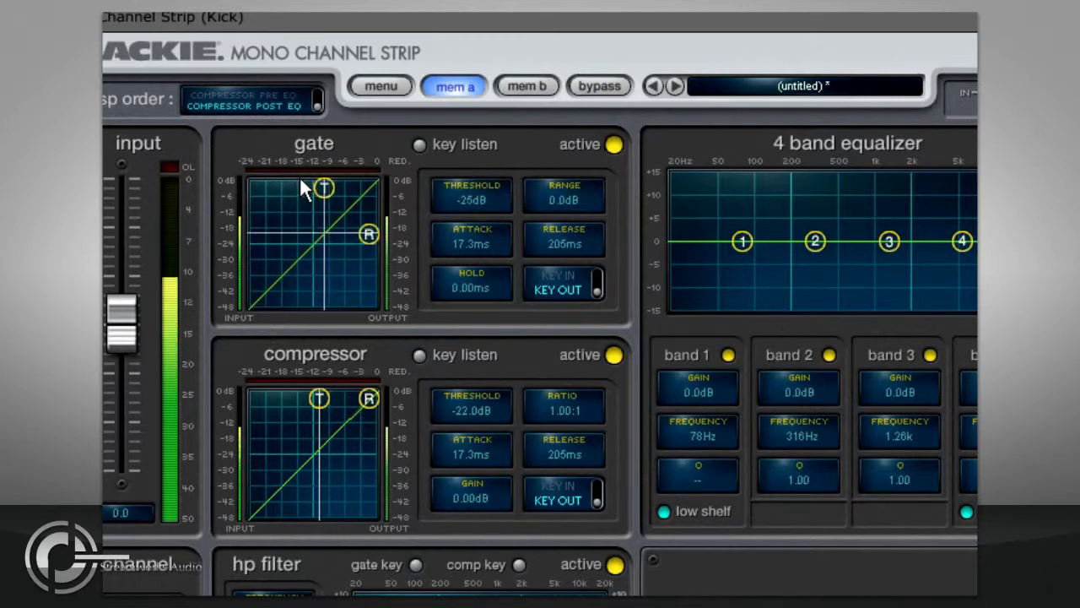
{"action": "left_click_drag", "start_coordinate": [371, 233], "coordinate": [370, 373]}
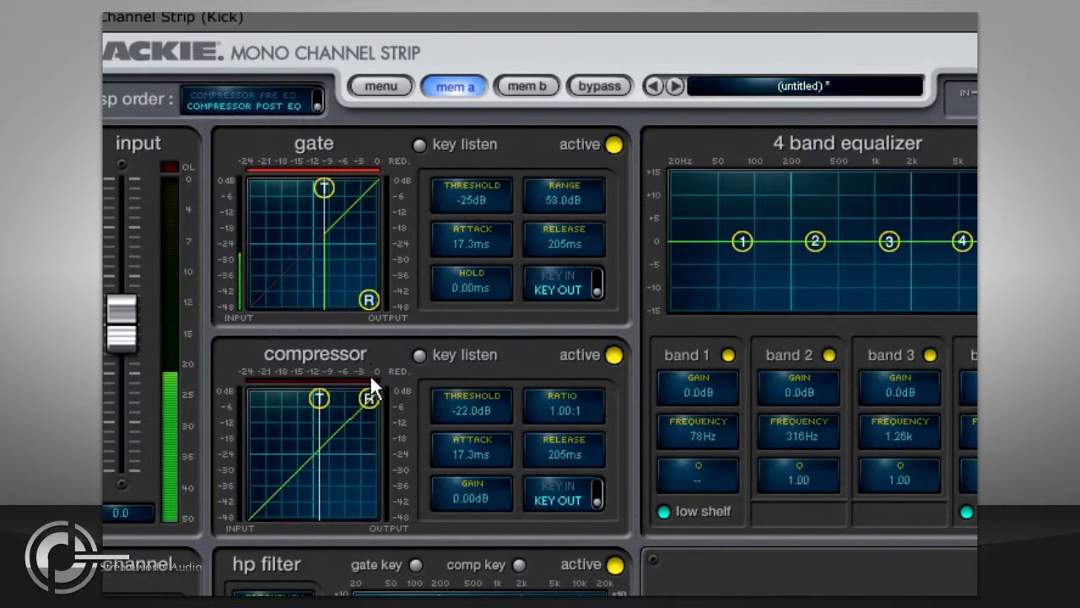
{"action": "left_click_drag", "start_coordinate": [370, 401], "coordinate": [367, 285]}
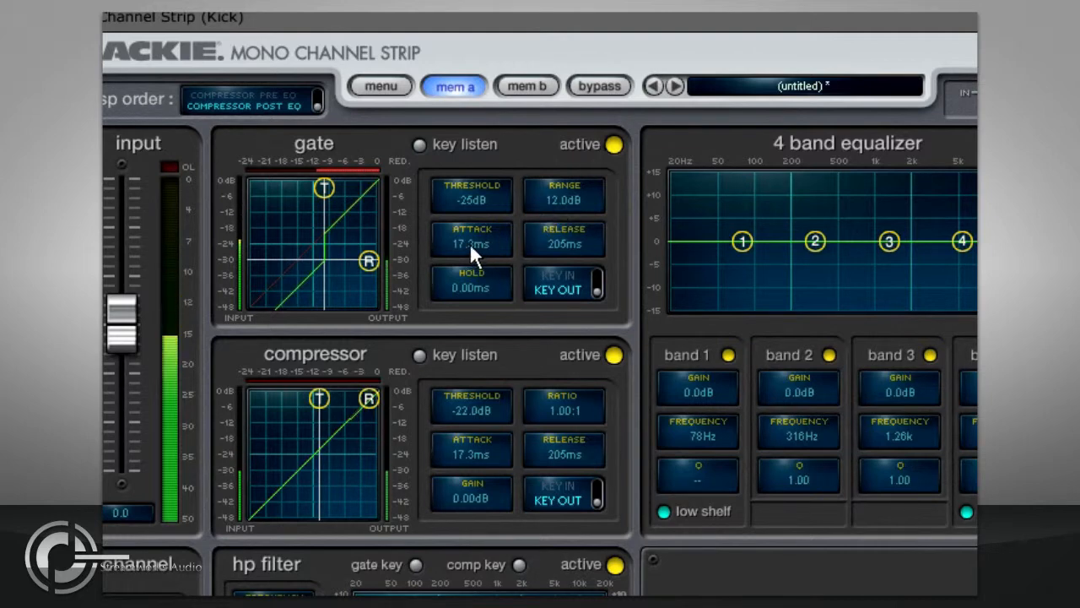
{"action": "left_click_drag", "start_coordinate": [469, 242], "coordinate": [469, 351]}
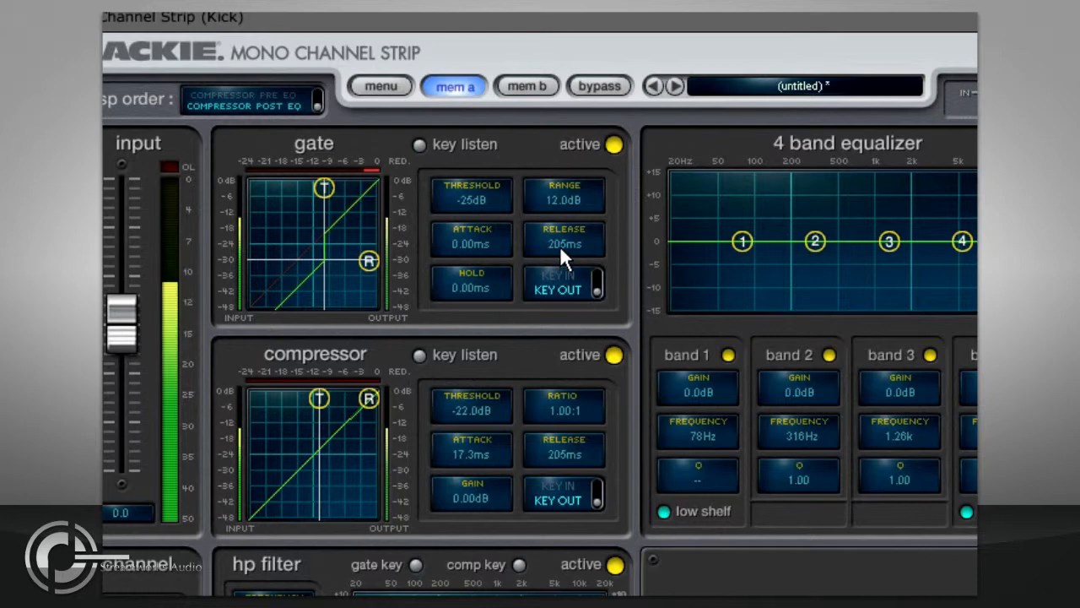
- Adjust the kick gate's timing to a hold of 18.3 ms and a release of 191 ms
{"action": "left_click_drag", "start_coordinate": [486, 286], "coordinate": [542, 248]}
{"action": "left_click_drag", "start_coordinate": [473, 292], "coordinate": [469, 358]}
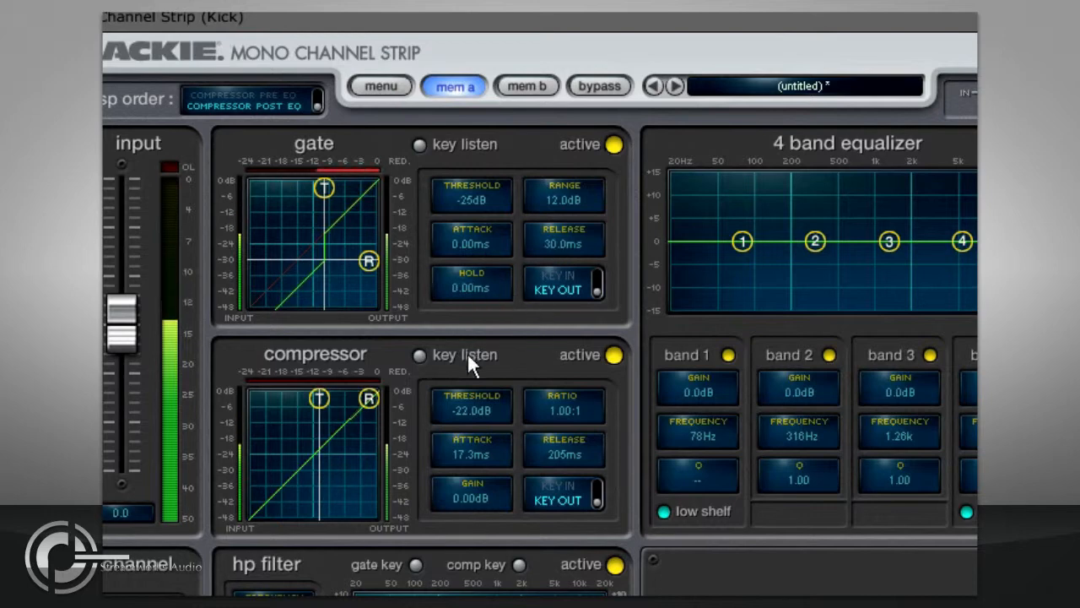
{"action": "left_click_drag", "start_coordinate": [560, 247], "coordinate": [562, 163]}
{"action": "left_click_drag", "start_coordinate": [478, 282], "coordinate": [490, 256]}
{"action": "left_click_drag", "start_coordinate": [555, 242], "coordinate": [555, 262]}
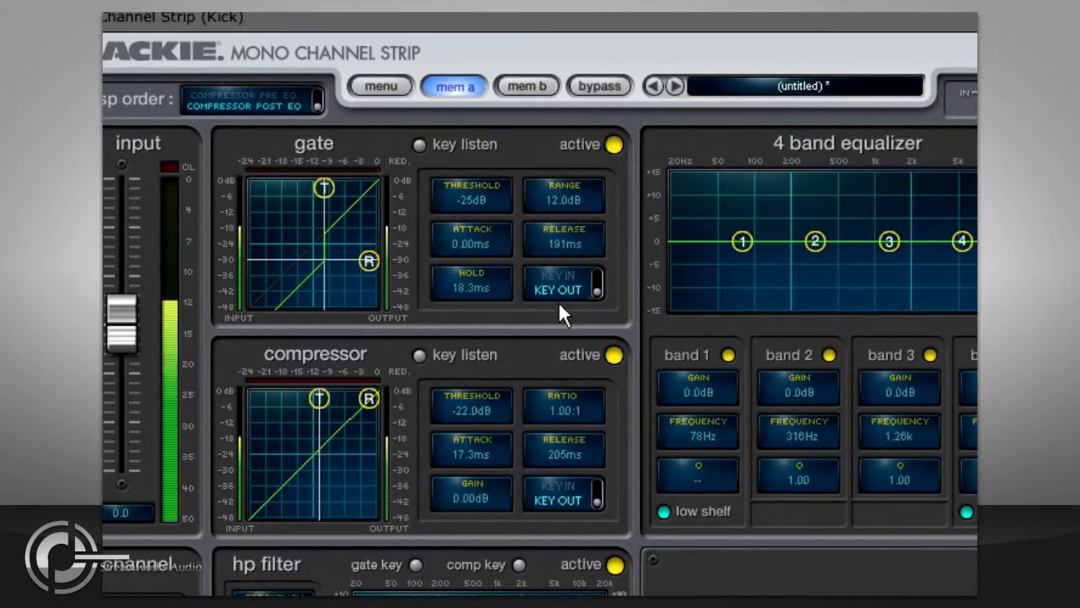
- Set the snare gate to Key In and tune the high-pass filter frequency for its key signal with Key Listen on
{"action": "left_click", "coordinate": [565, 282]}
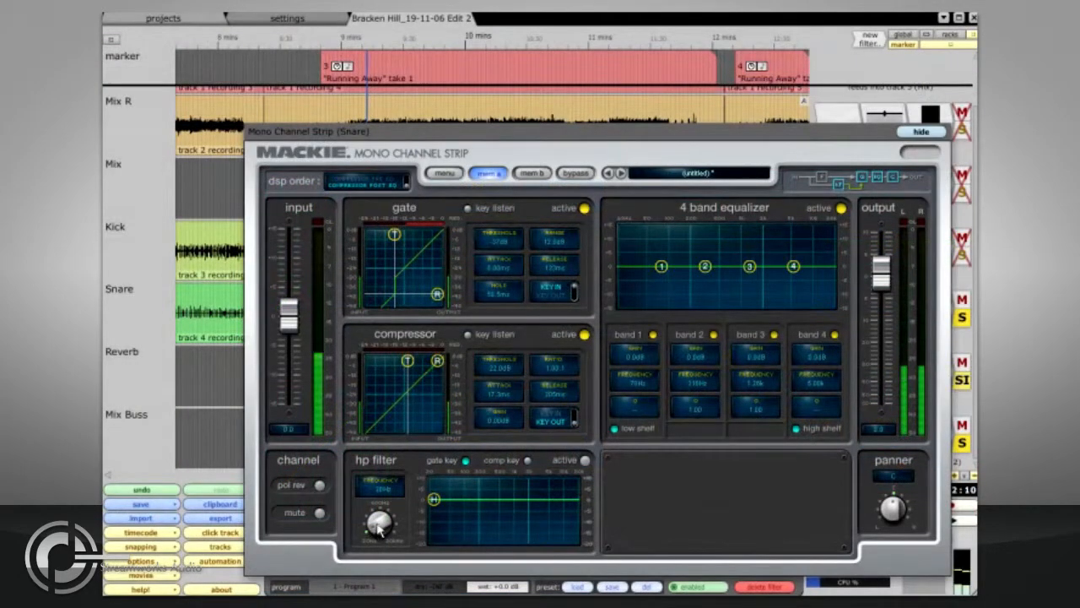
{"action": "mouse_move", "coordinate": [380, 605]}
{"action": "left_mouse_down"}
{"action": "mouse_move", "coordinate": [377, 294]}
{"action": "mouse_move", "coordinate": [378, 588]}
{"action": "left_mouse_up"}
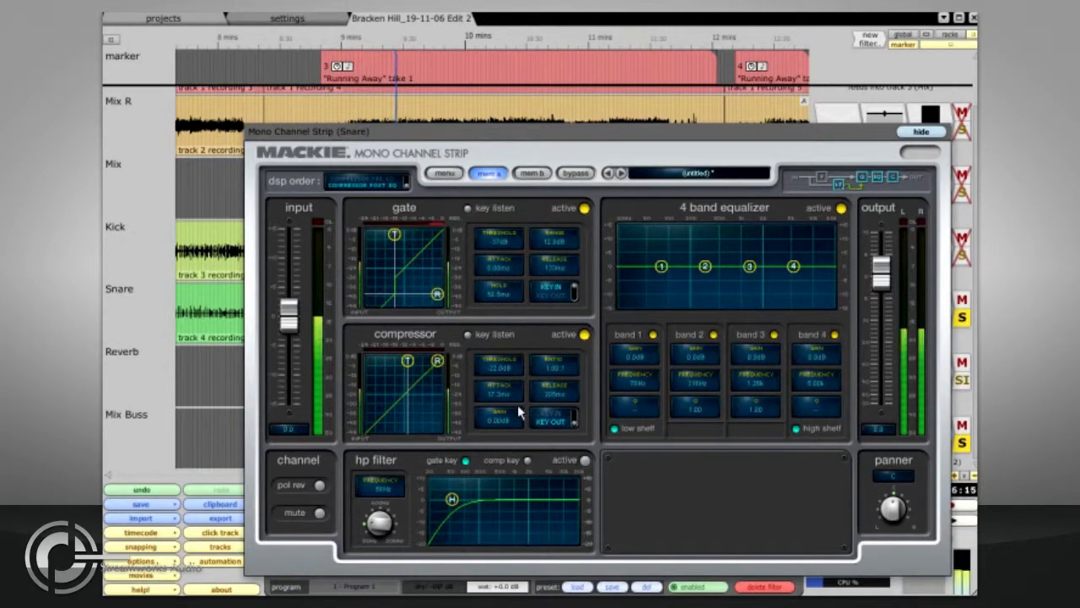
{"action": "left_click_drag", "start_coordinate": [382, 521], "coordinate": [380, 497]}
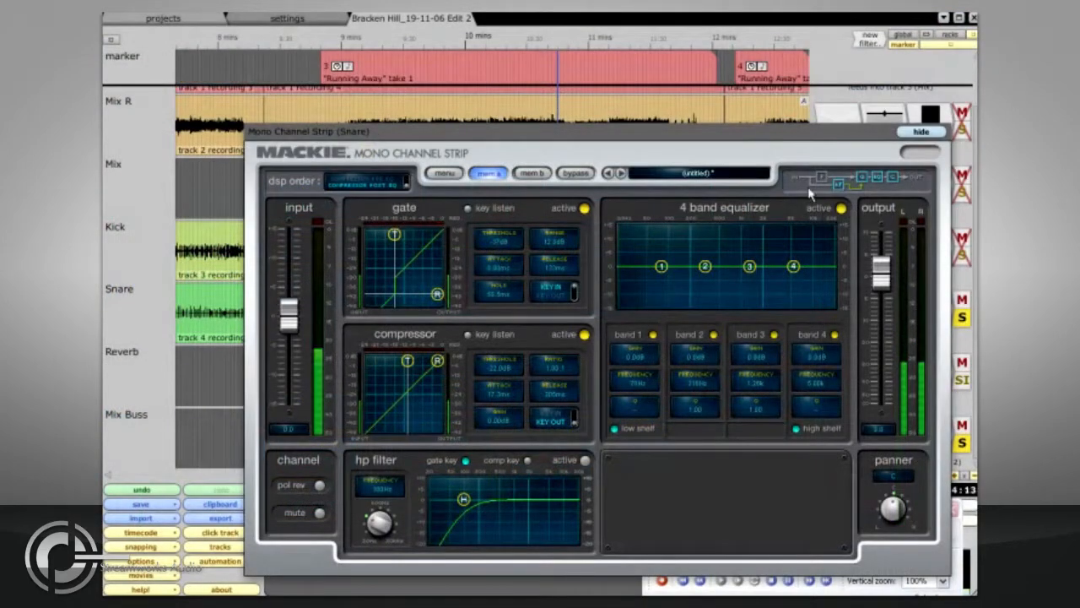
{"action": "left_click", "coordinate": [468, 208]}
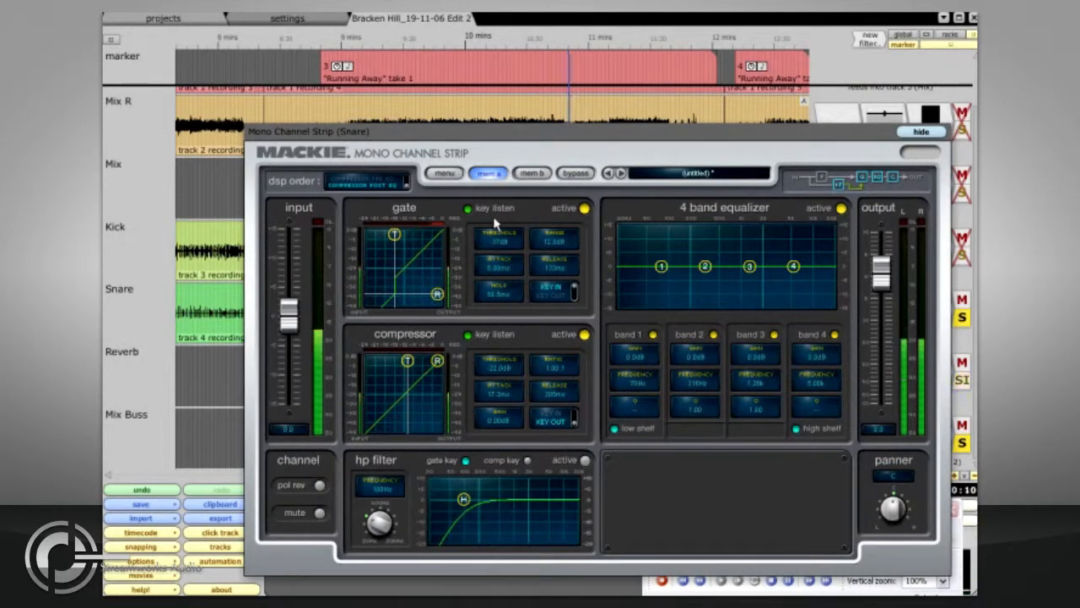
{"action": "left_click_drag", "start_coordinate": [379, 525], "coordinate": [371, 579]}
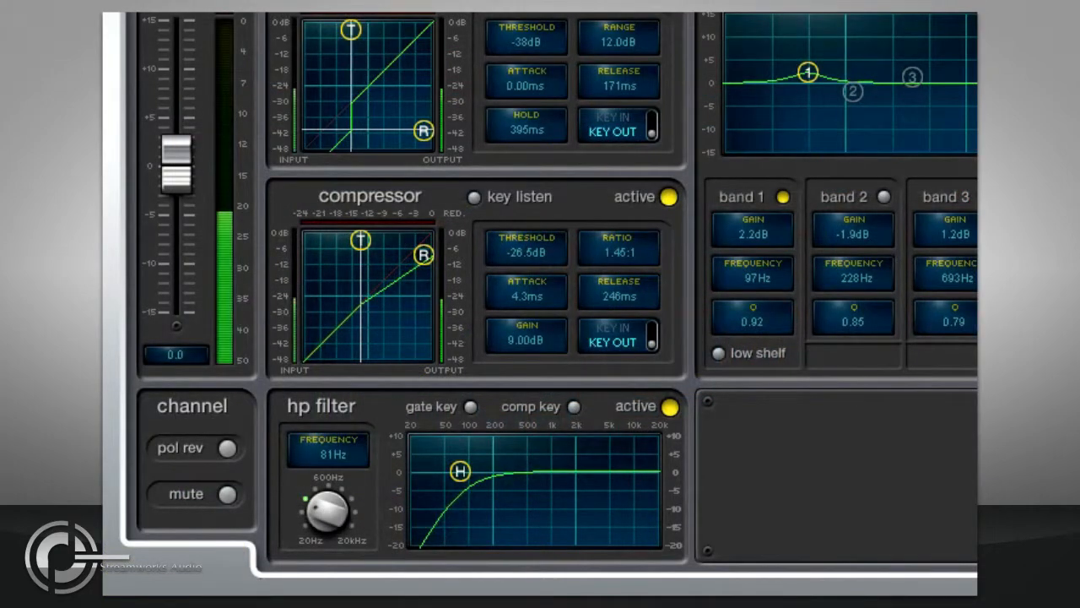
- Set the voice-over compressor to Key In and tune its key filter frequency to 180 Hz, auditioning it with Key Listen
{"action": "left_click", "coordinate": [614, 332]}
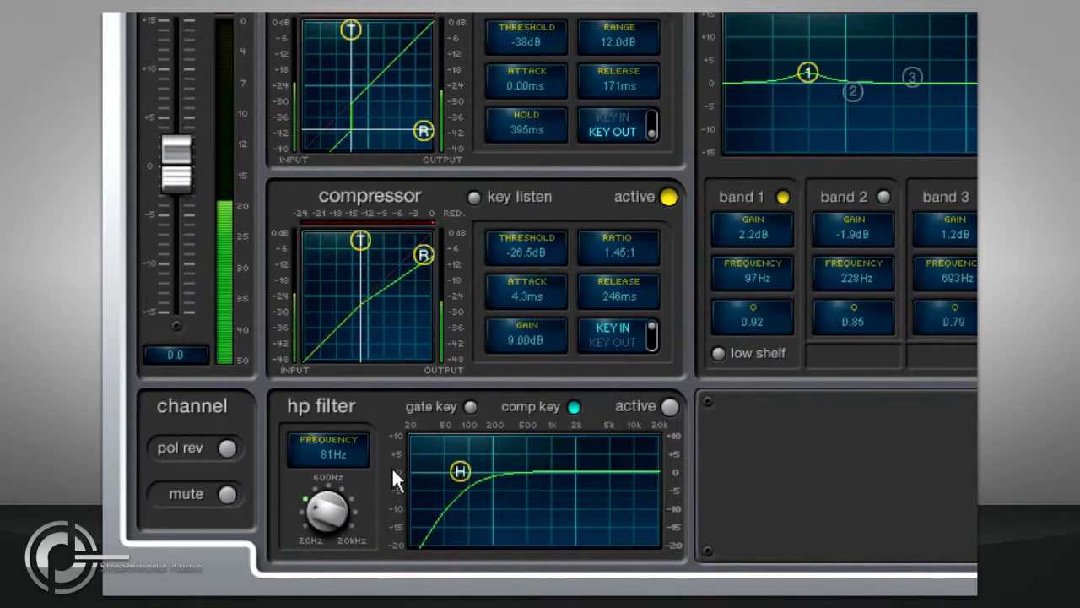
{"action": "left_click_drag", "start_coordinate": [323, 512], "coordinate": [324, 437]}
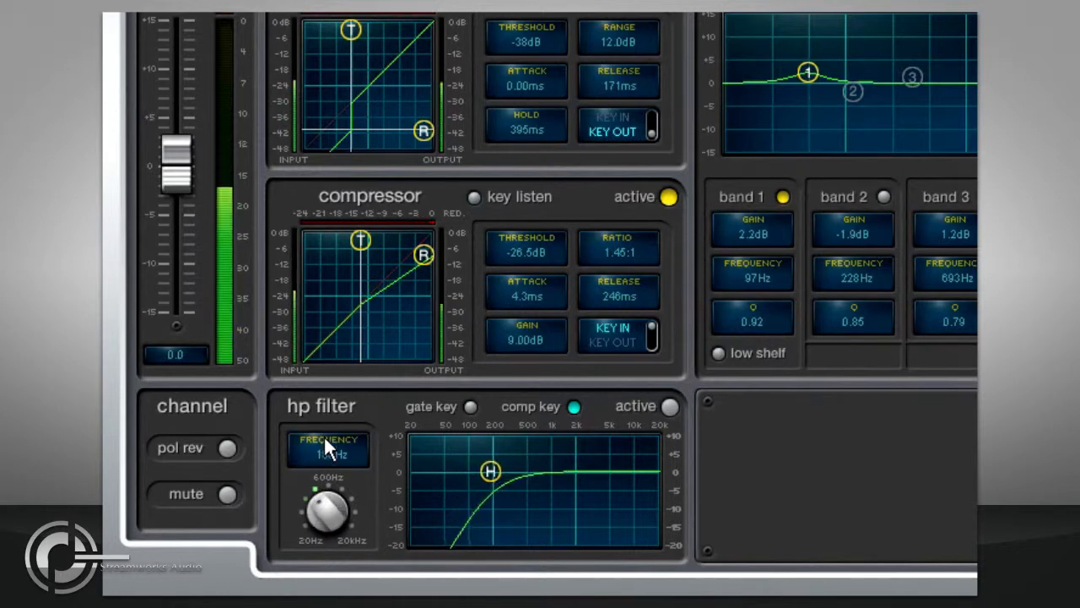
{"action": "left_click", "coordinate": [473, 197]}
{"action": "mouse_move", "coordinate": [321, 497]}
{"action": "left_mouse_down"}
{"action": "mouse_move", "coordinate": [319, 458]}
{"action": "mouse_move", "coordinate": [321, 503]}
{"action": "left_mouse_up"}
{"action": "left_click", "coordinate": [474, 198]}
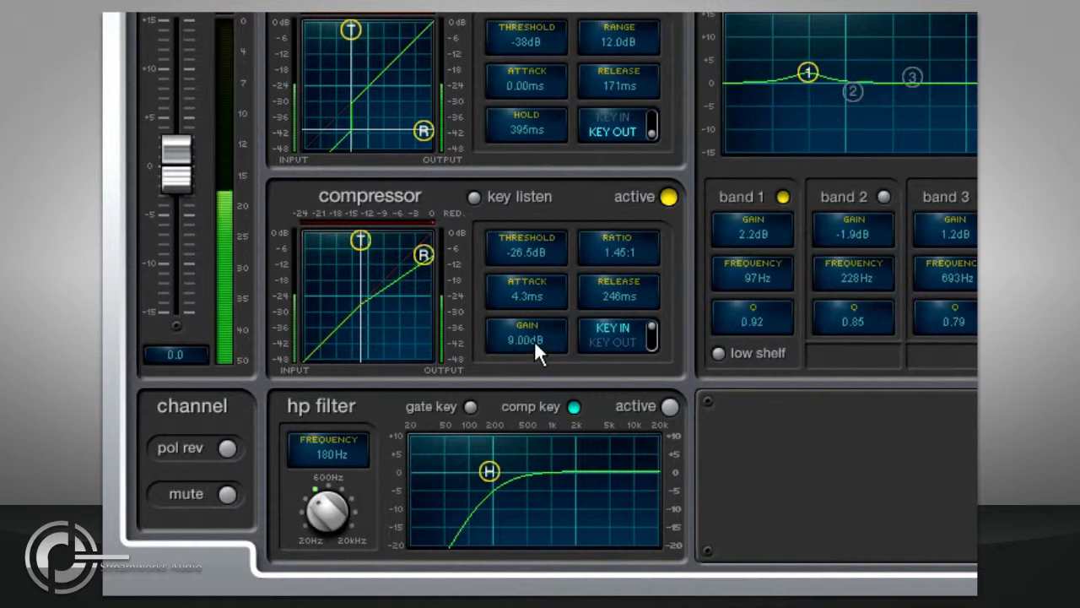
- Try the compressor's gain control and compare the voice-over with the compressor switched off and on
{"action": "mouse_move", "coordinate": [534, 340]}
{"action": "left_mouse_down"}
{"action": "mouse_move", "coordinate": [530, 357]}
{"action": "mouse_move", "coordinate": [530, 333]}
{"action": "left_mouse_up"}
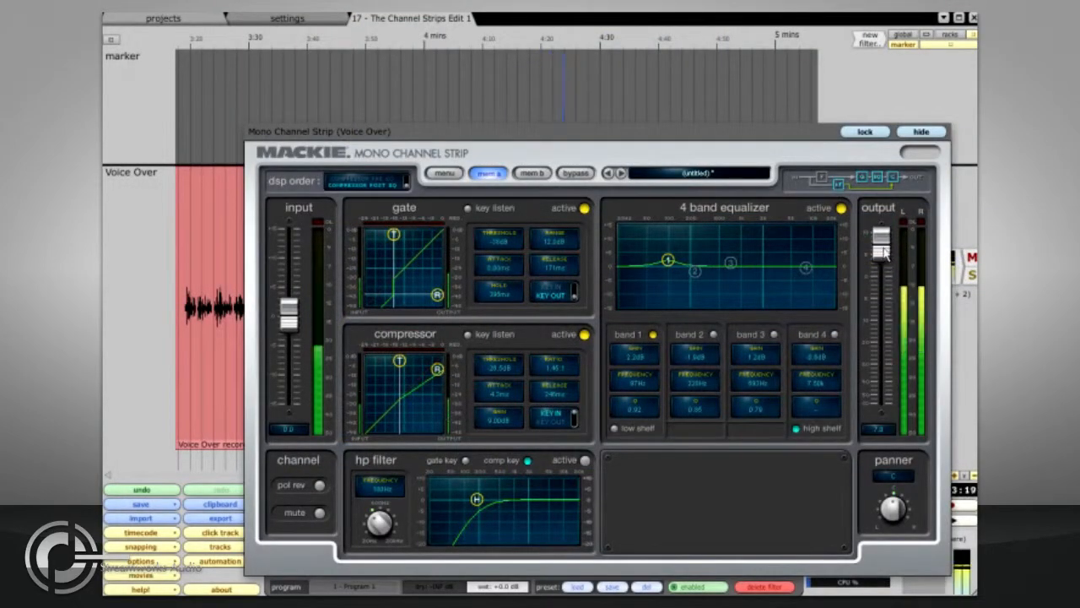
{"action": "left_click", "coordinate": [584, 335]}
{"action": "left_click", "coordinate": [584, 335]}
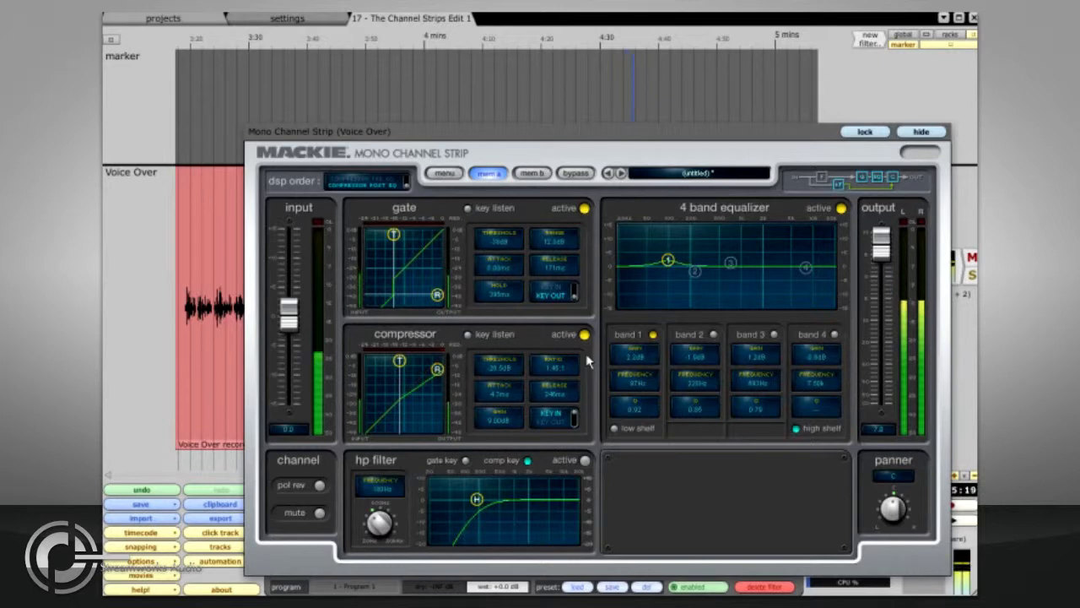
- Try Key In on the gate, return both gate and compressor to Key Out, and reactivate the high-pass filter
{"action": "left_click", "coordinate": [565, 296]}
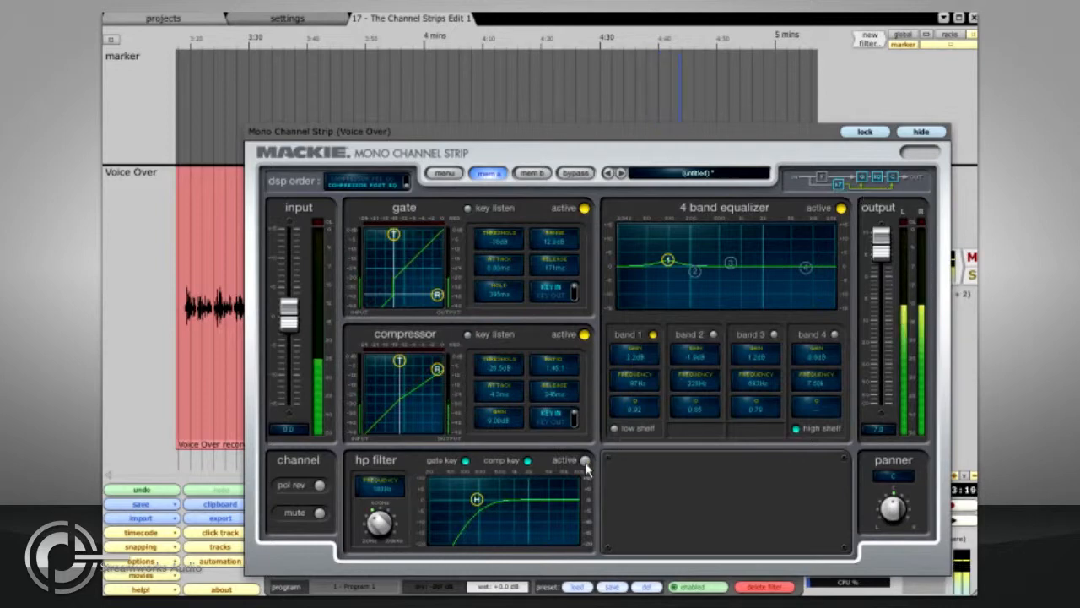
{"action": "left_click", "coordinate": [551, 416]}
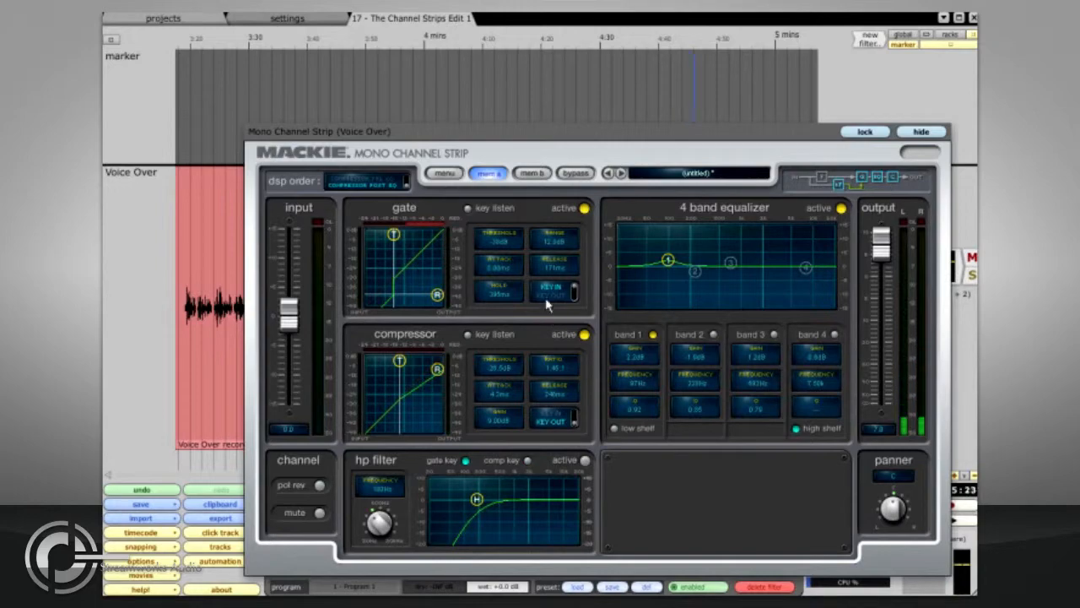
{"action": "left_click", "coordinate": [550, 292]}
{"action": "left_click", "coordinate": [584, 461]}
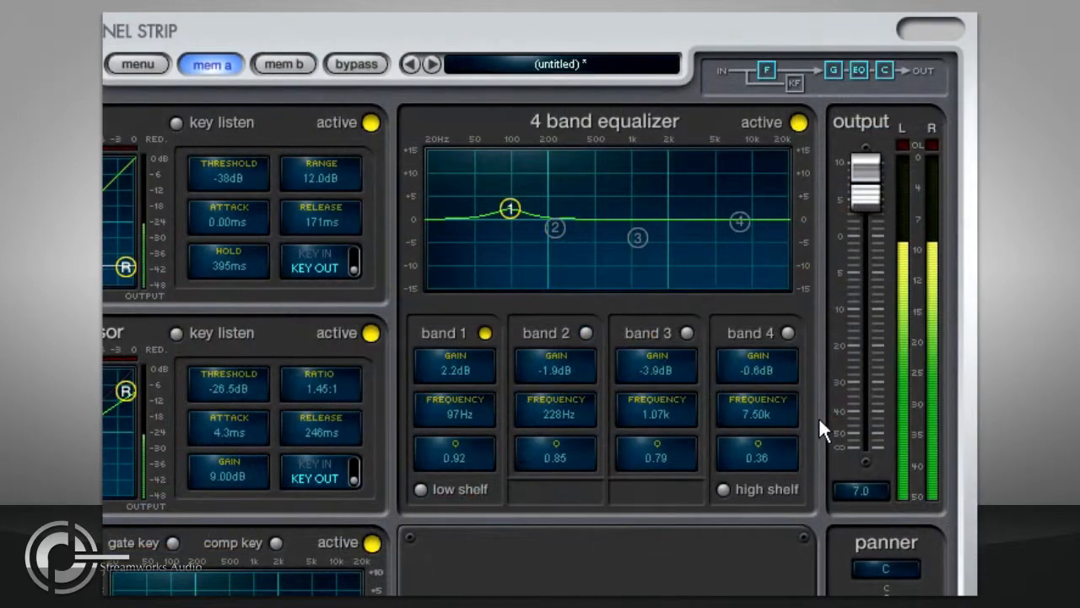
- Enable EQ band 3, shape it to 5.9 dB gain at 804 Hz with a Q of 1.08, and disable the band
{"action": "left_click", "coordinate": [683, 329]}
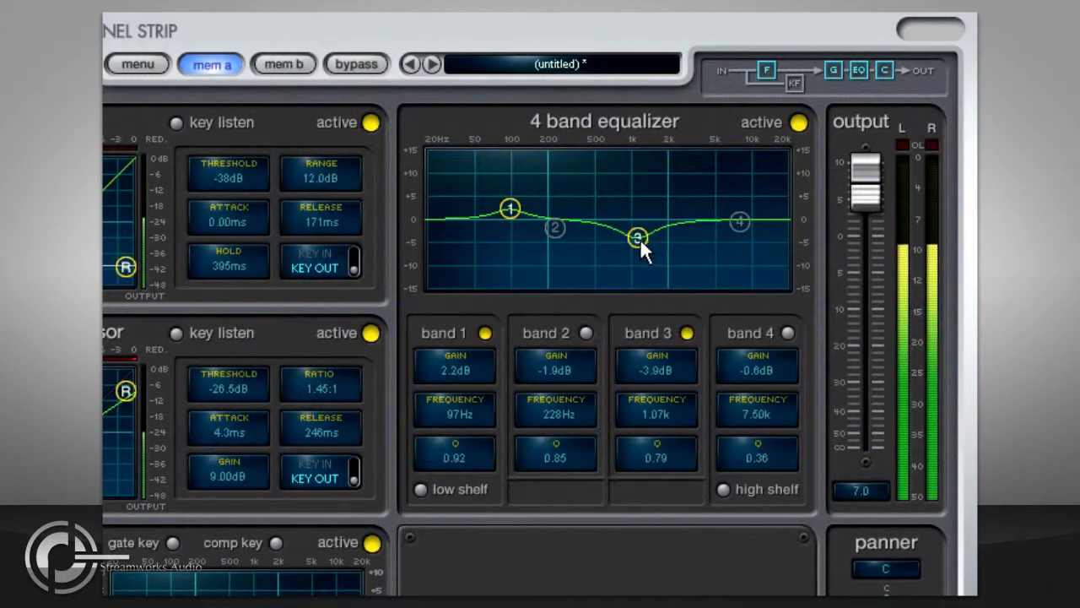
{"action": "left_click_drag", "start_coordinate": [640, 238], "coordinate": [624, 188]}
{"action": "mouse_move", "coordinate": [664, 444]}
{"action": "left_mouse_down"}
{"action": "mouse_move", "coordinate": [664, 479]}
{"action": "mouse_move", "coordinate": [665, 454]}
{"action": "left_mouse_up"}
{"action": "left_click", "coordinate": [686, 333]}
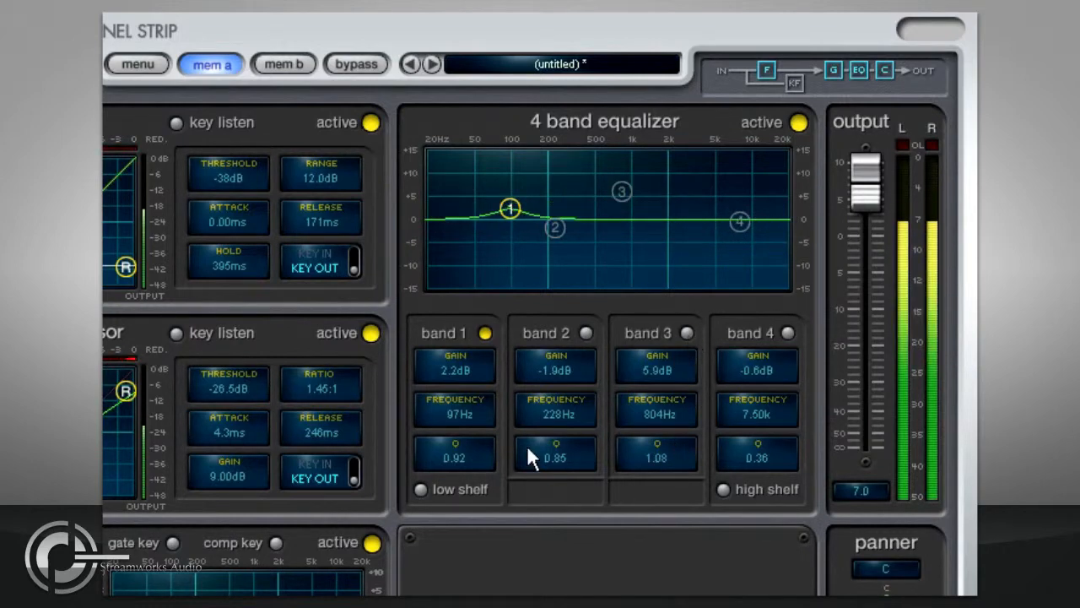
- Enable EQ band 4 and try the low shelf on band 1 and the high shelf on band 4, switching each shelf back off
{"action": "left_click", "coordinate": [420, 490]}
{"action": "left_click", "coordinate": [420, 489]}
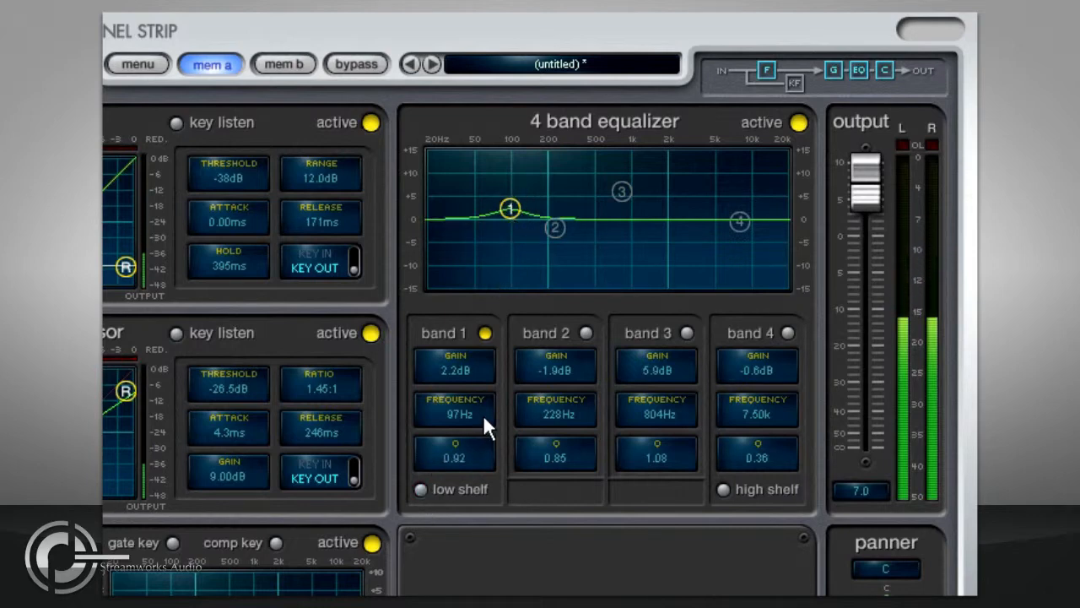
{"action": "left_click", "coordinate": [787, 333]}
{"action": "left_click", "coordinate": [725, 489]}
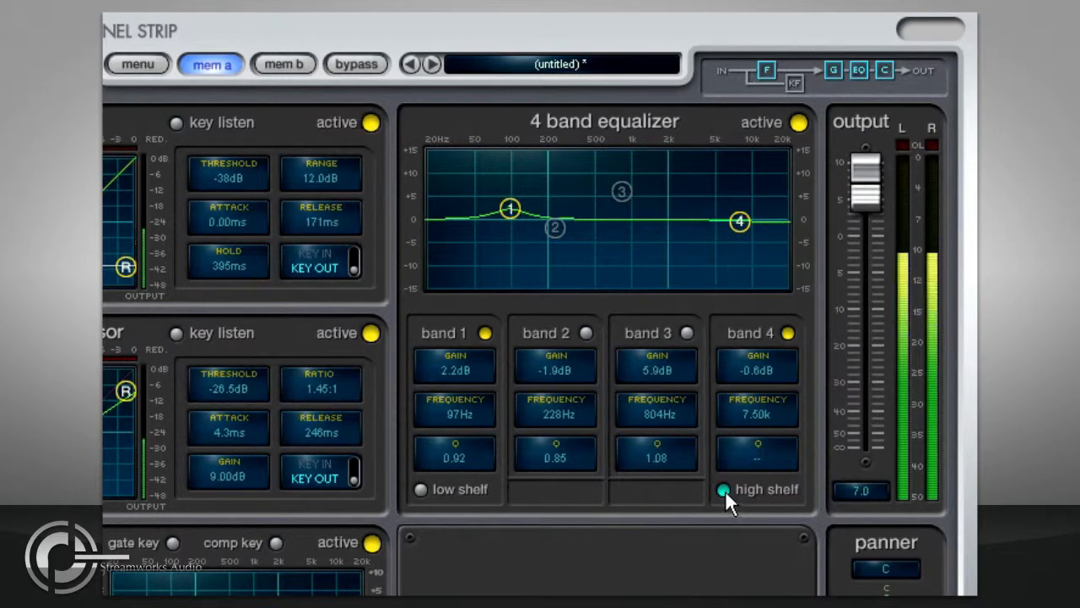
{"action": "left_click", "coordinate": [725, 489]}
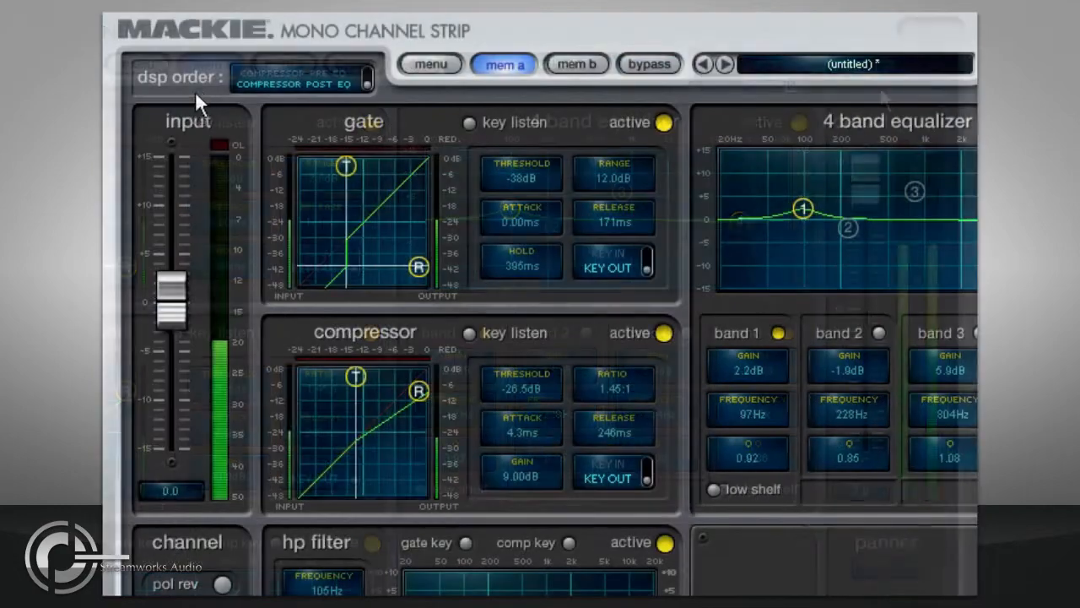
- Try the DSP order with the compressor before the EQ, and return it to Compressor Post EQ
{"action": "left_click", "coordinate": [259, 74]}
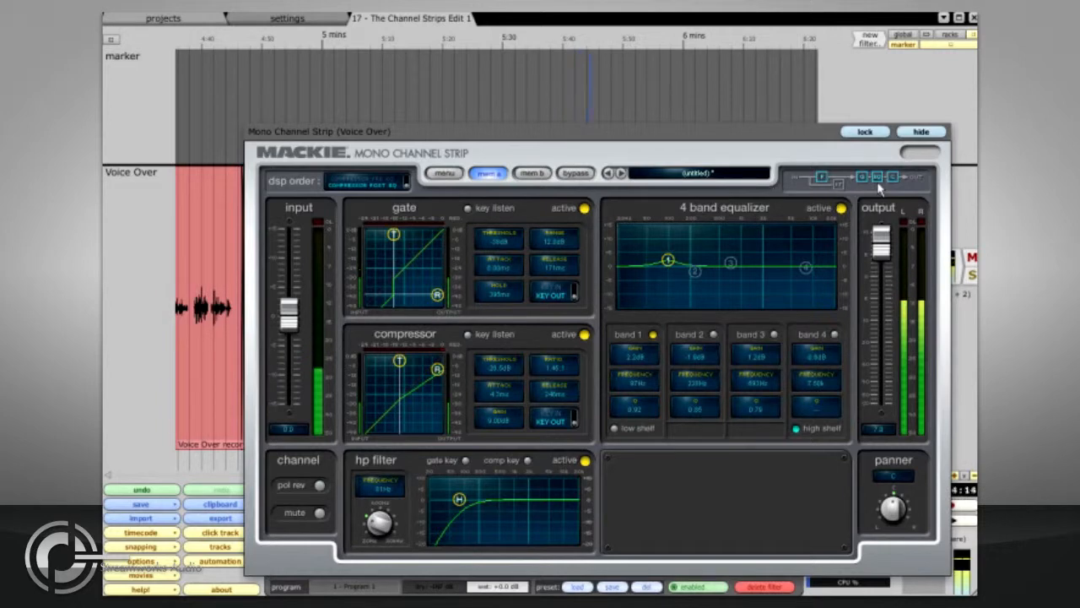
{"action": "left_click", "coordinate": [389, 182]}
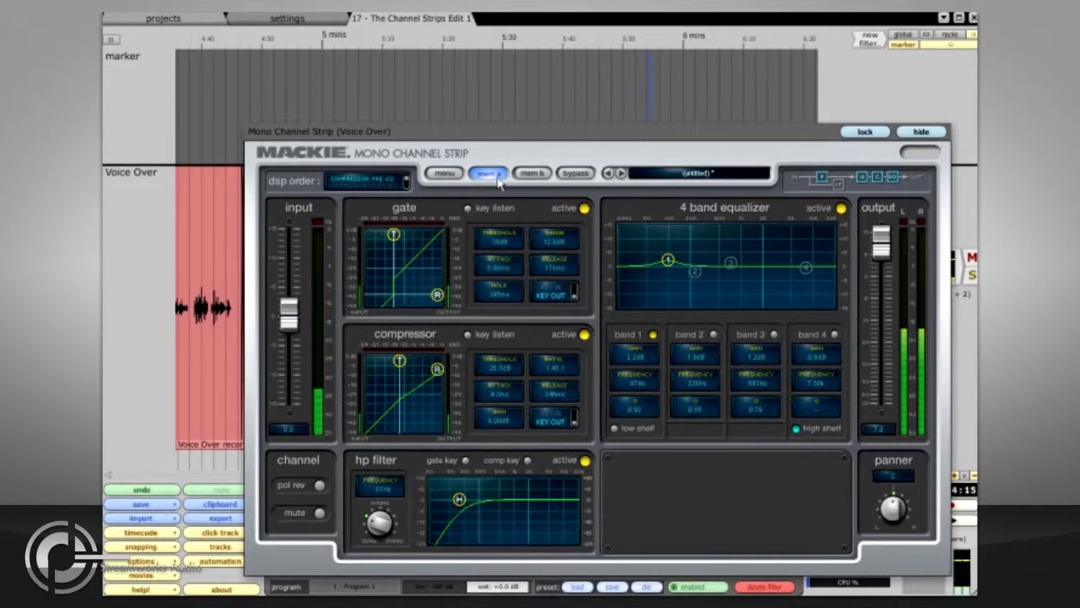
{"action": "left_click", "coordinate": [381, 185]}
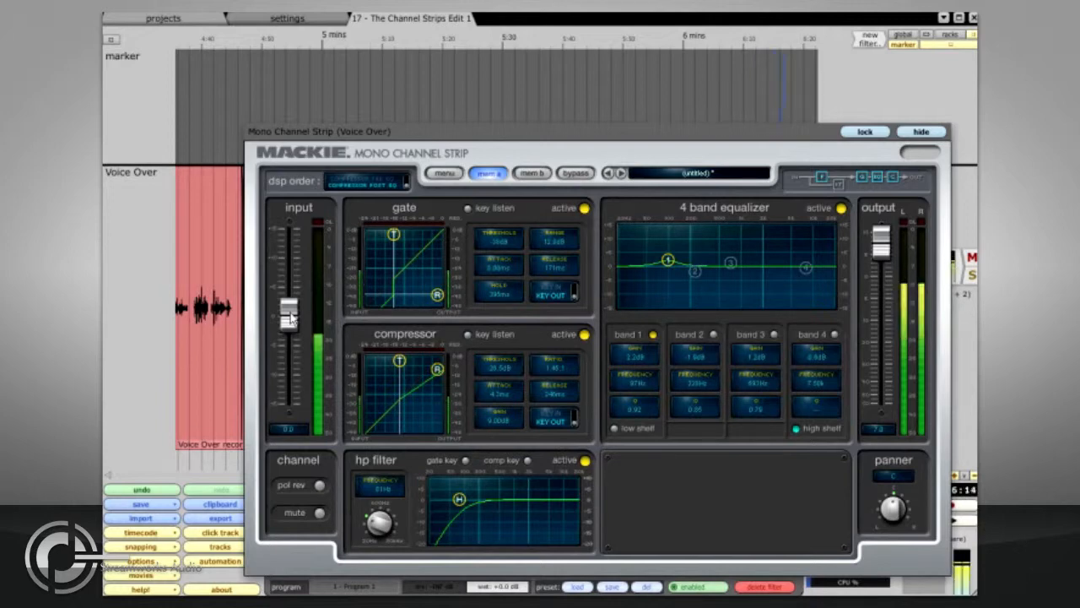
- Try the mono strip's input fader and panner, and the stereo strip's balance control
{"action": "mouse_move", "coordinate": [290, 317]}
{"action": "left_mouse_down"}
{"action": "mouse_move", "coordinate": [292, 309]}
{"action": "mouse_move", "coordinate": [294, 322]}
{"action": "left_mouse_up"}
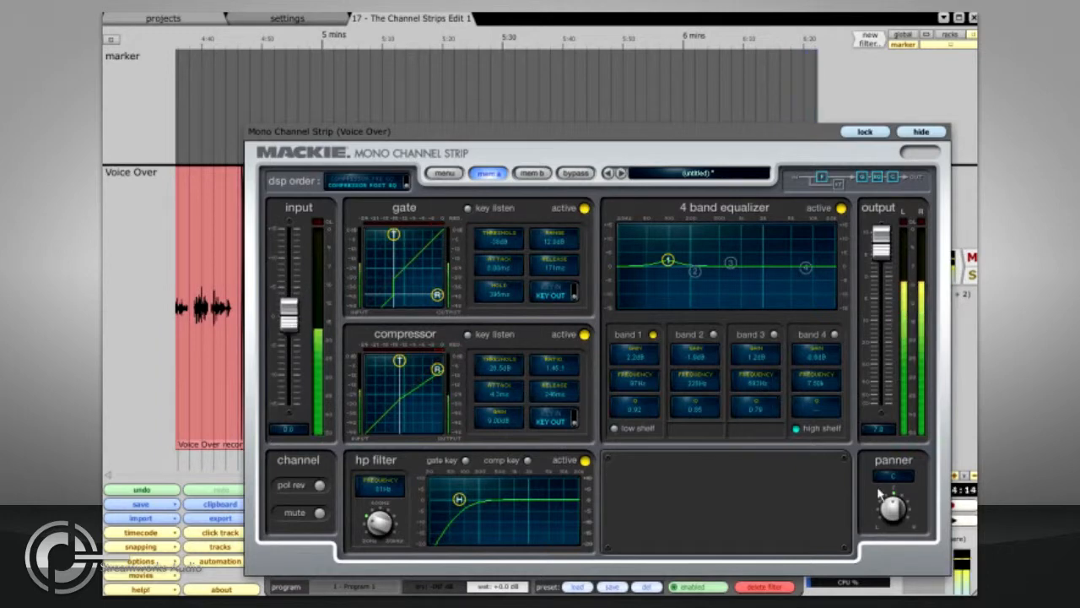
{"action": "mouse_move", "coordinate": [907, 509]}
{"action": "left_mouse_down"}
{"action": "mouse_move", "coordinate": [895, 535]}
{"action": "mouse_move", "coordinate": [896, 508]}
{"action": "left_mouse_up"}
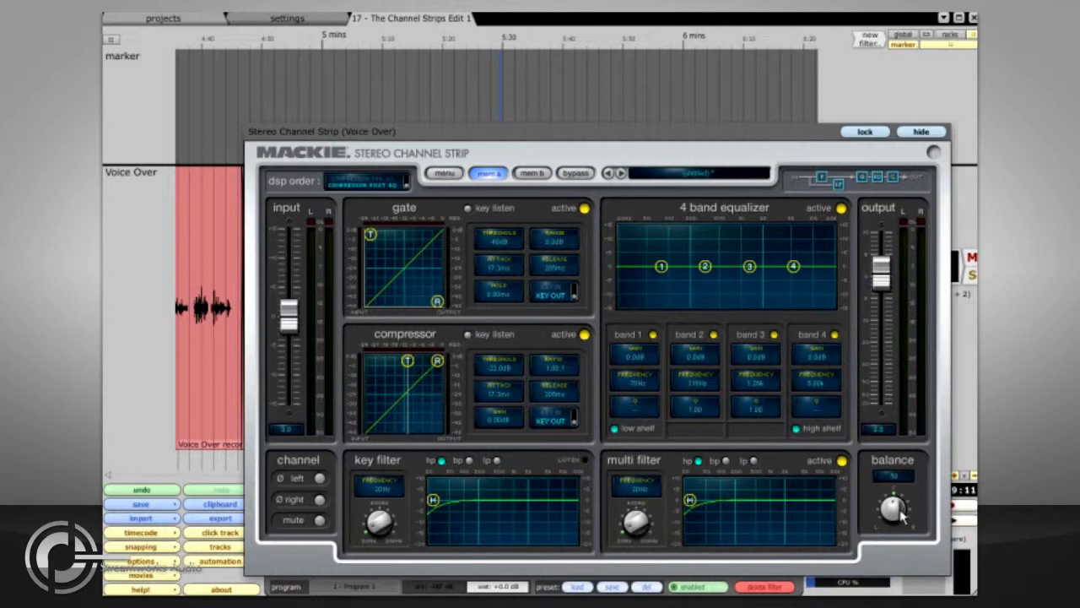
{"action": "left_click_drag", "start_coordinate": [900, 517], "coordinate": [897, 538]}
{"action": "left_click_drag", "start_coordinate": [885, 588], "coordinate": [884, 601]}
- Change the stereo strip's key filter to low-pass and set its frequency to about 1.2 kHz
{"action": "left_click_drag", "start_coordinate": [382, 512], "coordinate": [372, 366]}
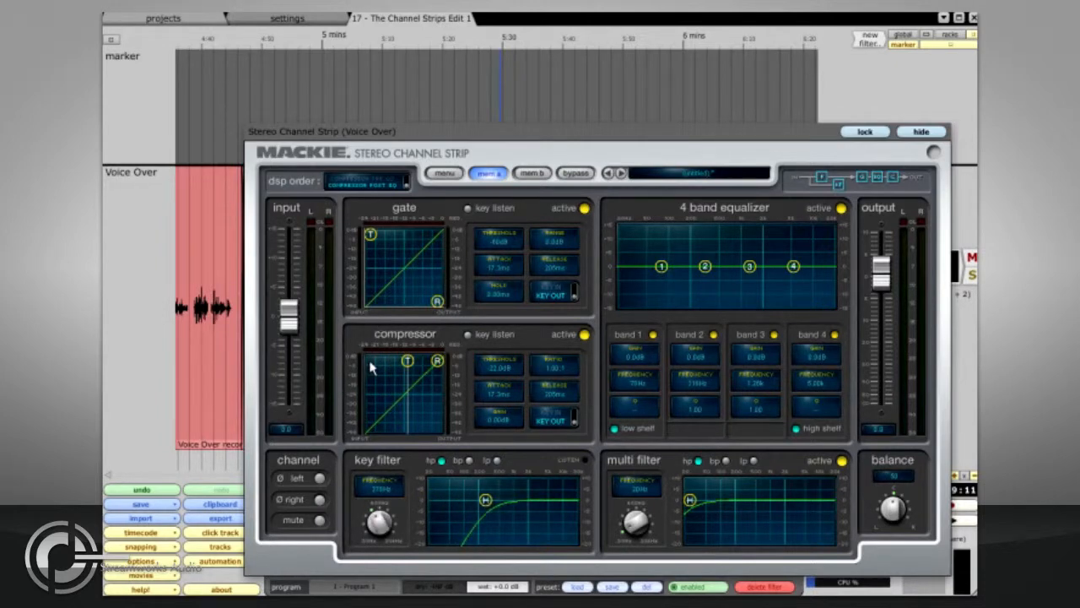
{"action": "left_click", "coordinate": [496, 460]}
{"action": "left_click_drag", "start_coordinate": [382, 524], "coordinate": [358, 426]}
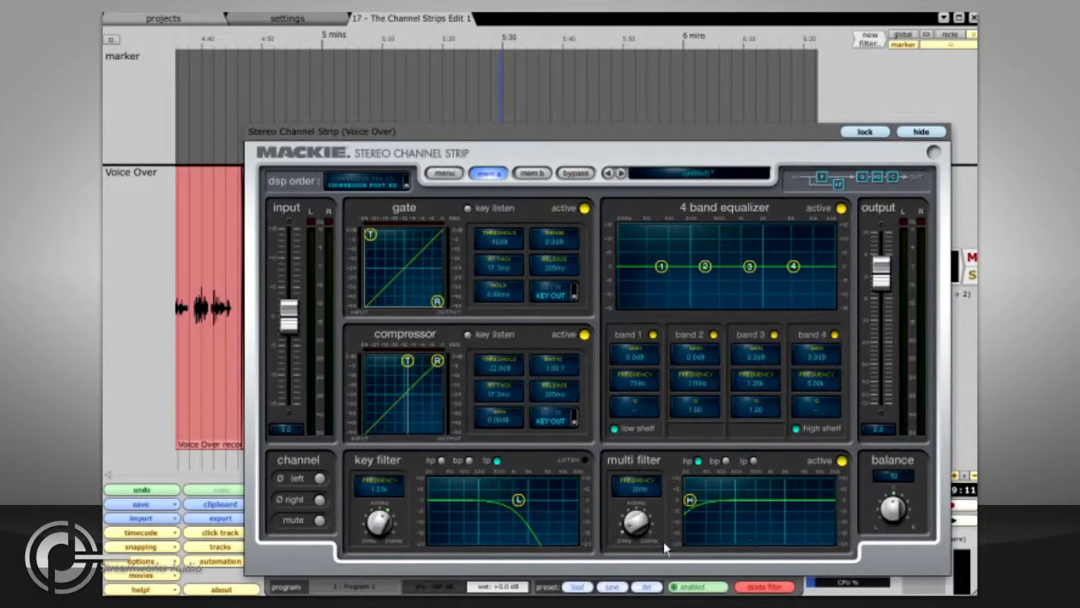
- Raise the multi filter's high-pass frequency to about 335 Hz and set the stereo strip's compressor to Key In
{"action": "left_click_drag", "start_coordinate": [639, 523], "coordinate": [637, 519]}
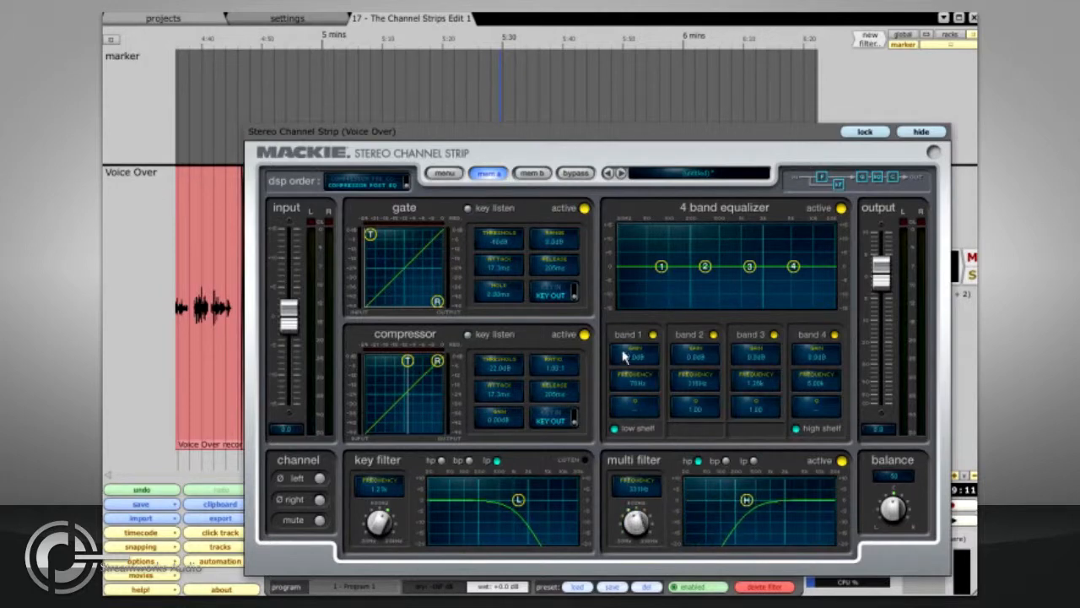
{"action": "left_click", "coordinate": [547, 420]}
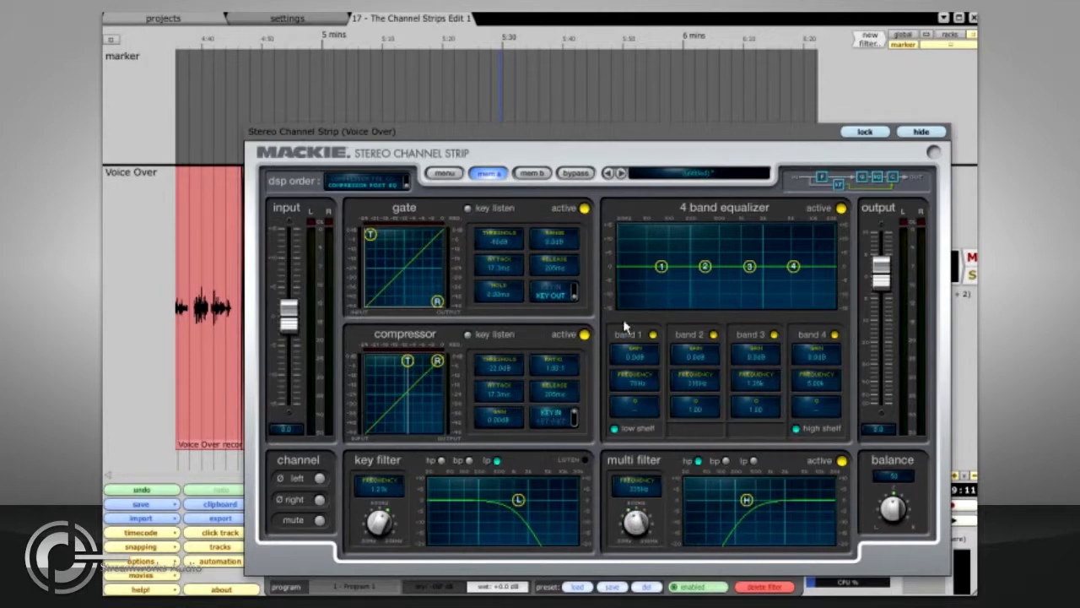